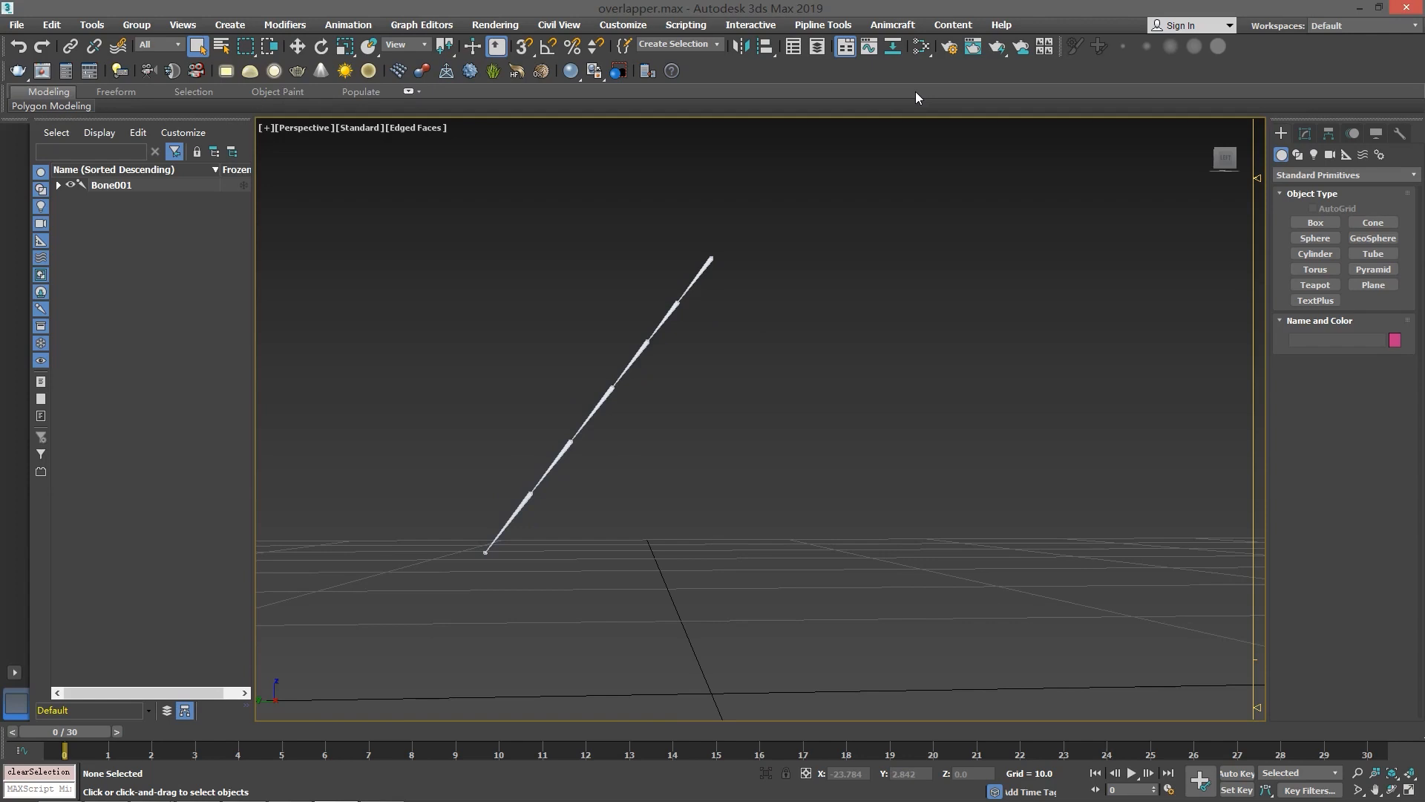
# Step: Open the Dragon Breath Ribbon Editor and place its window beside the bone chain in the Perspective viewport
pyautogui.click(903, 26)
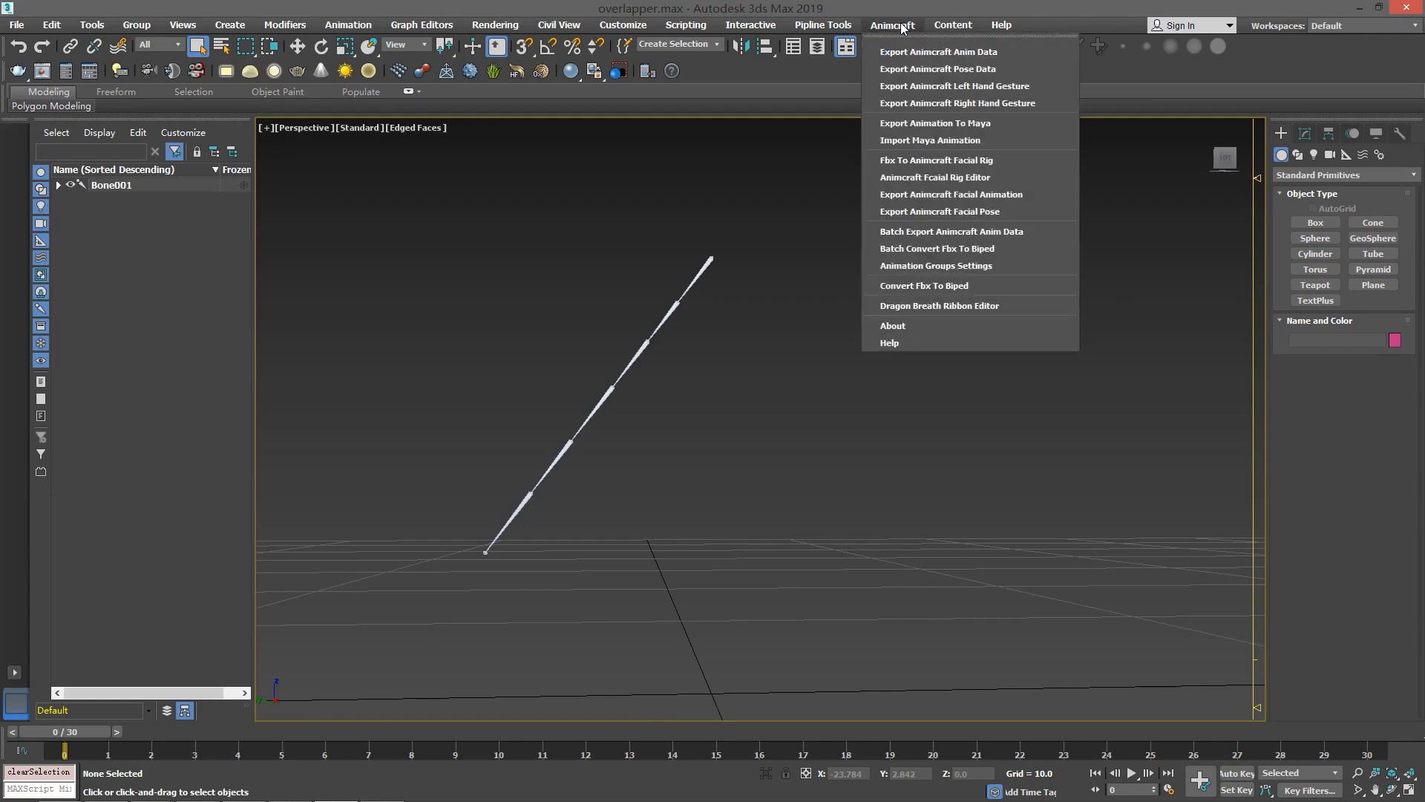
pyautogui.click(971, 307)
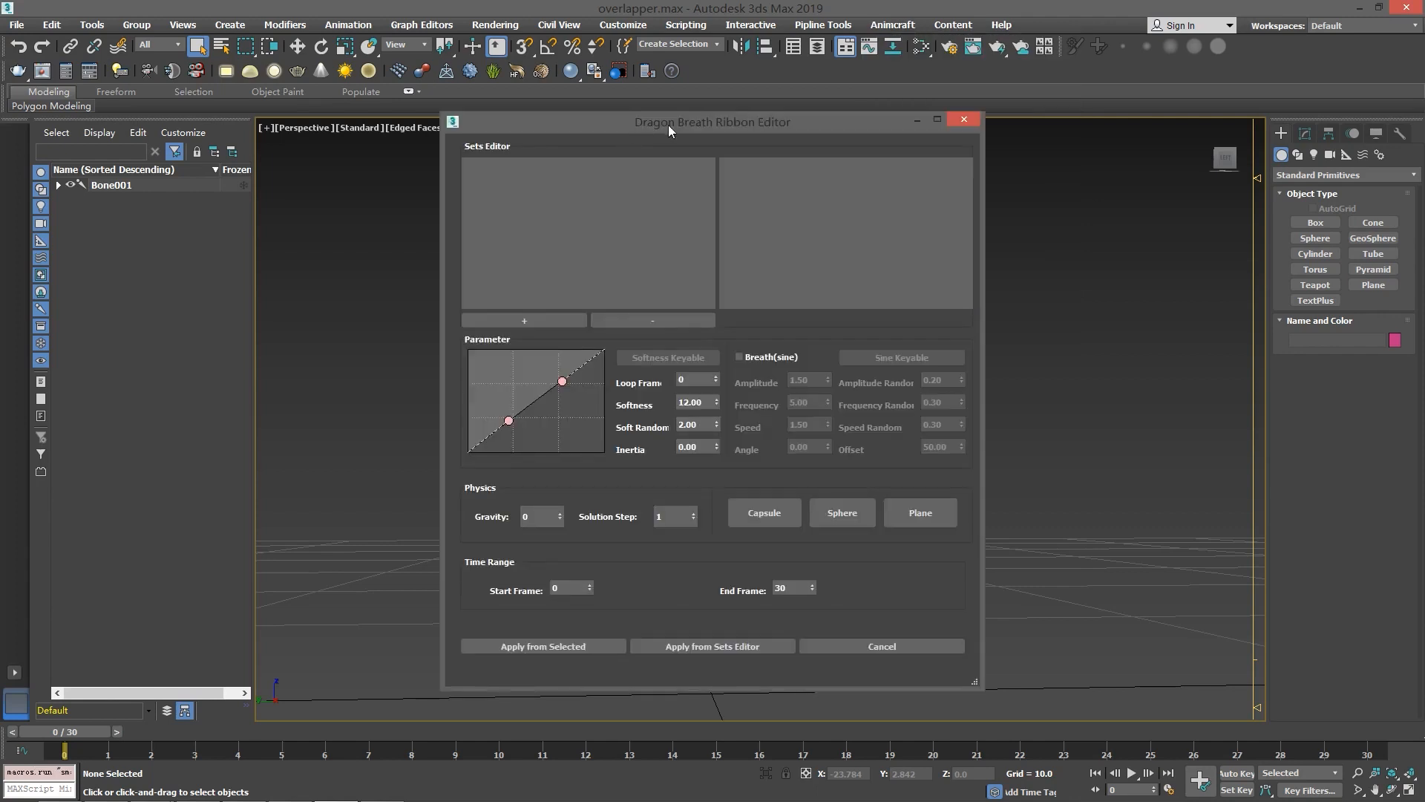
pyautogui.moveTo(669, 128); pyautogui.dragTo(978, 133)
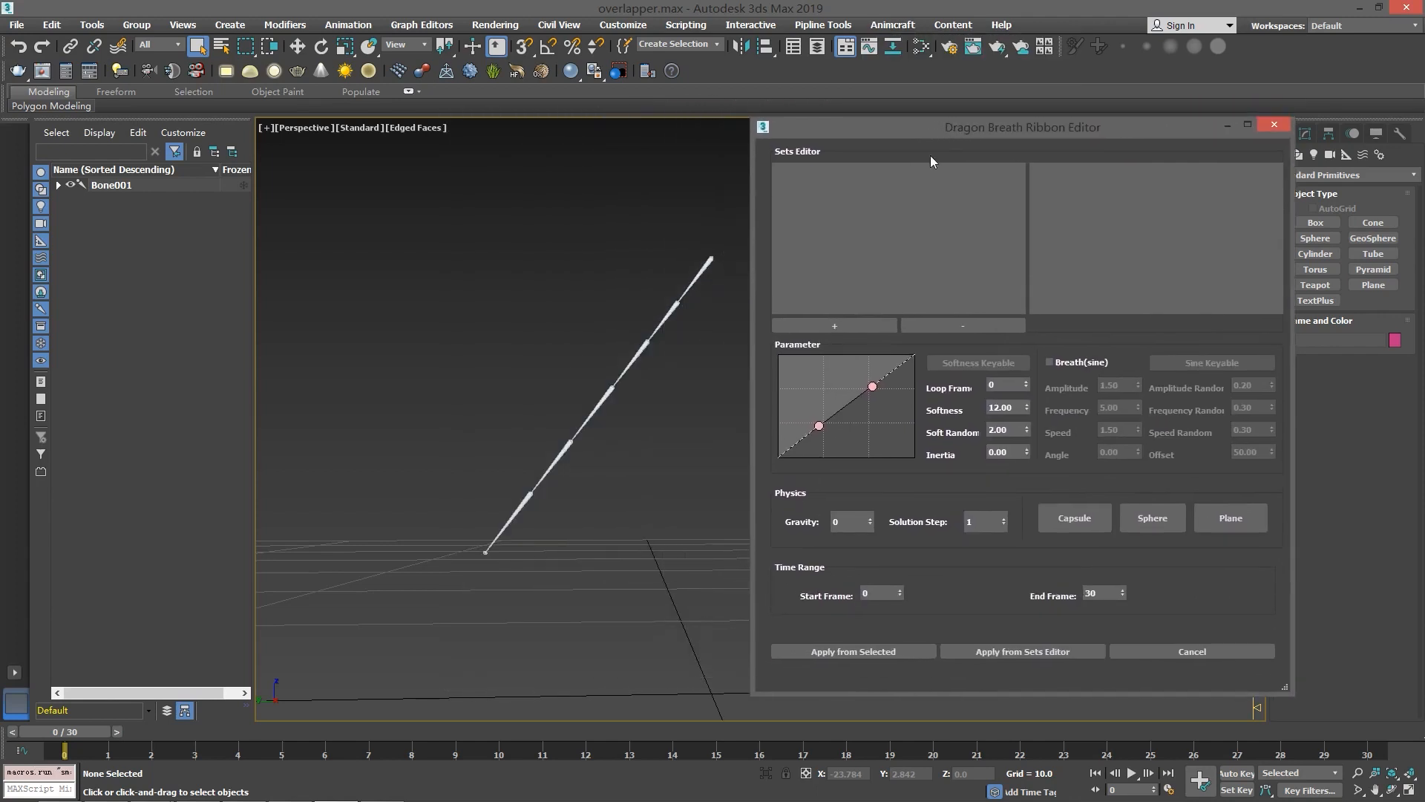
pyautogui.scroll(5, 544, 376)
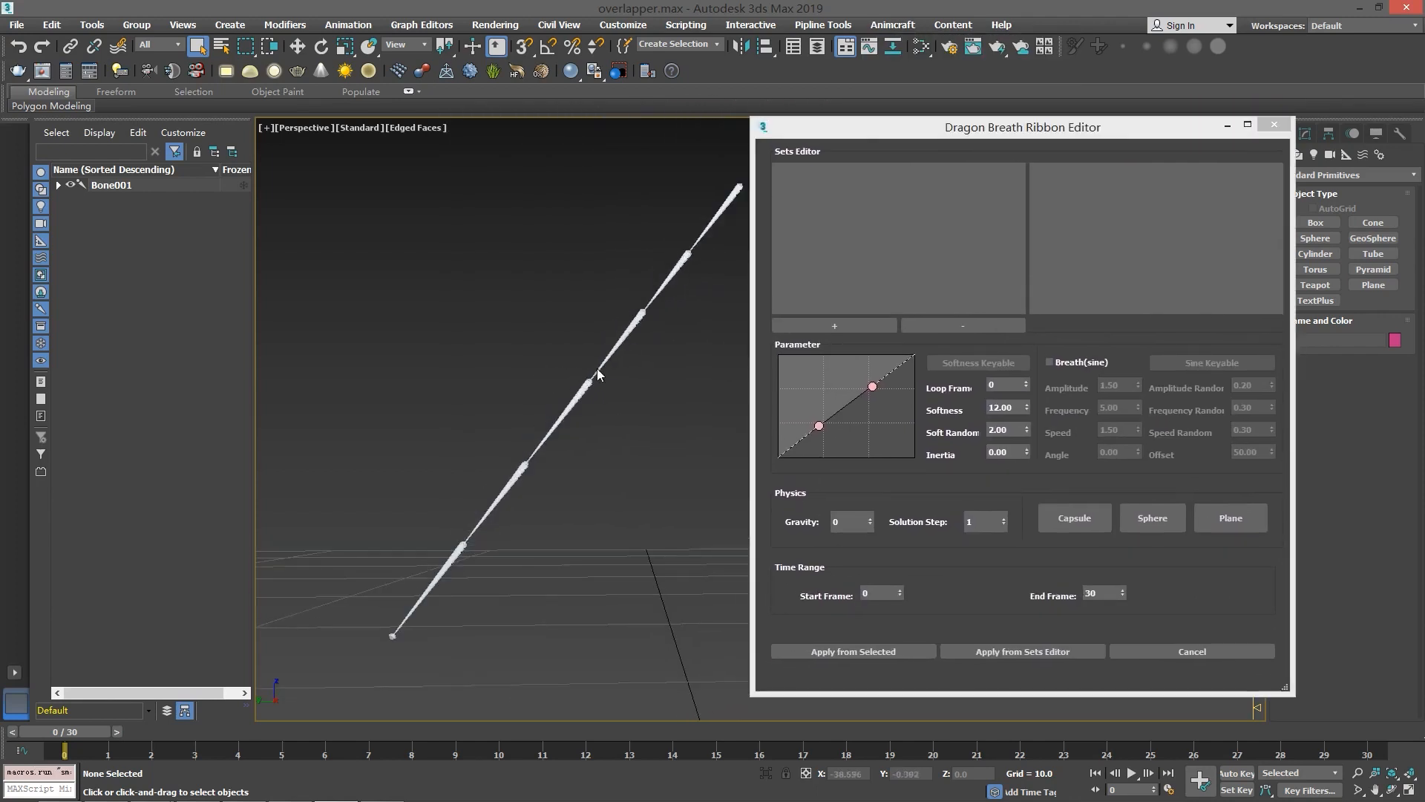
pyautogui.scroll(-2, 511, 395)
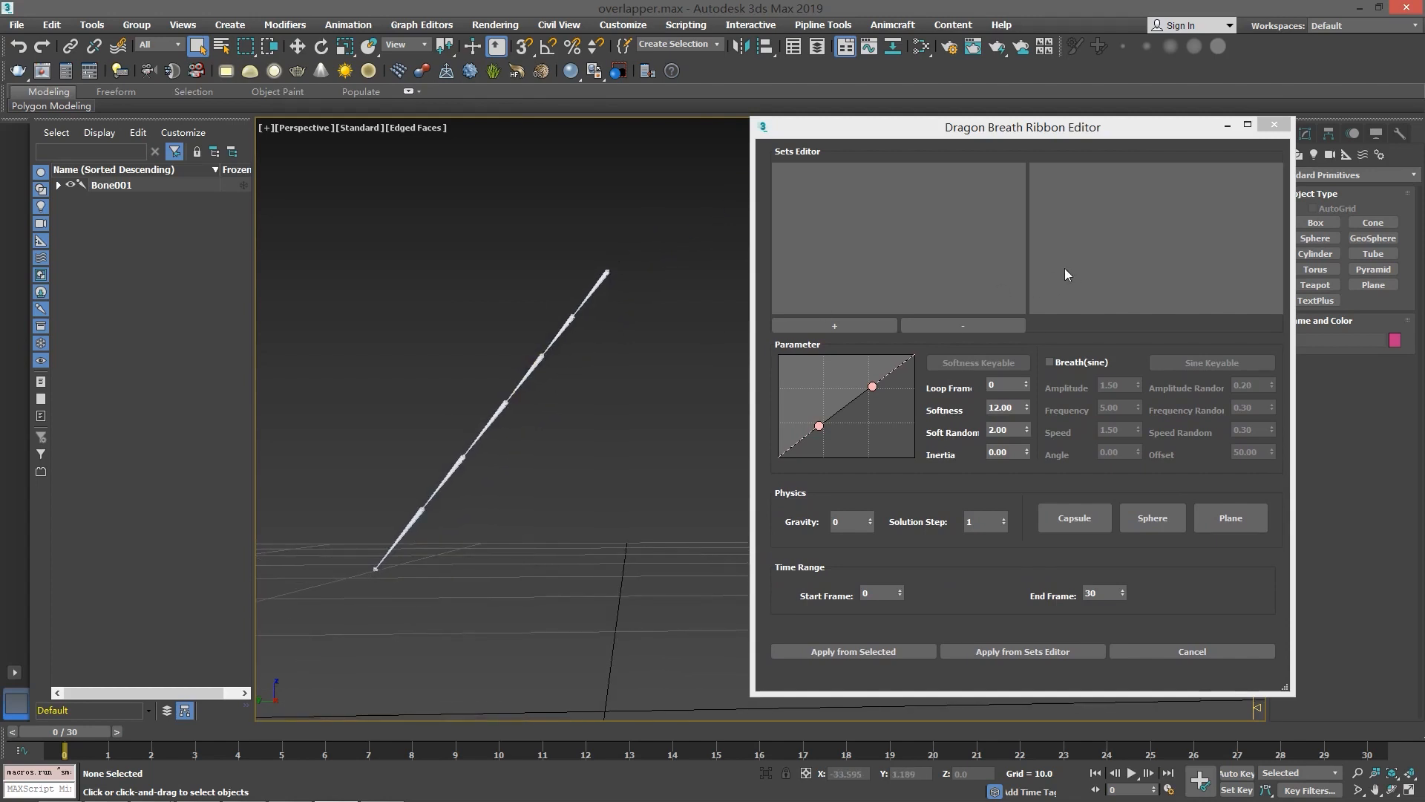
pyautogui.click(794, 324)
# Step: Try different shapes for the softness curve with its two handles and return it to a nearly straight diagonal
pyautogui.moveTo(872, 386); pyautogui.dragTo(828, 414)
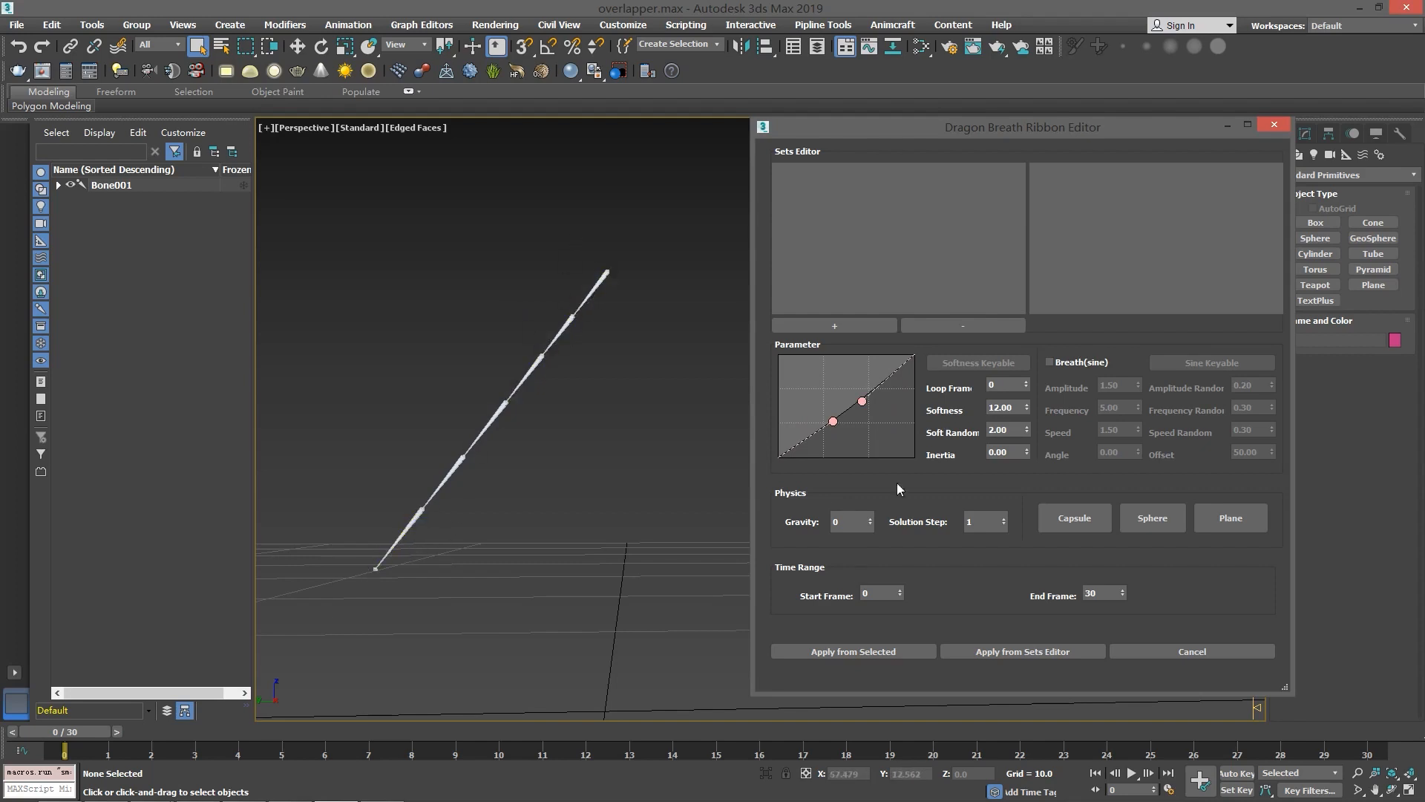
pyautogui.moveTo(862, 401); pyautogui.dragTo(840, 441)
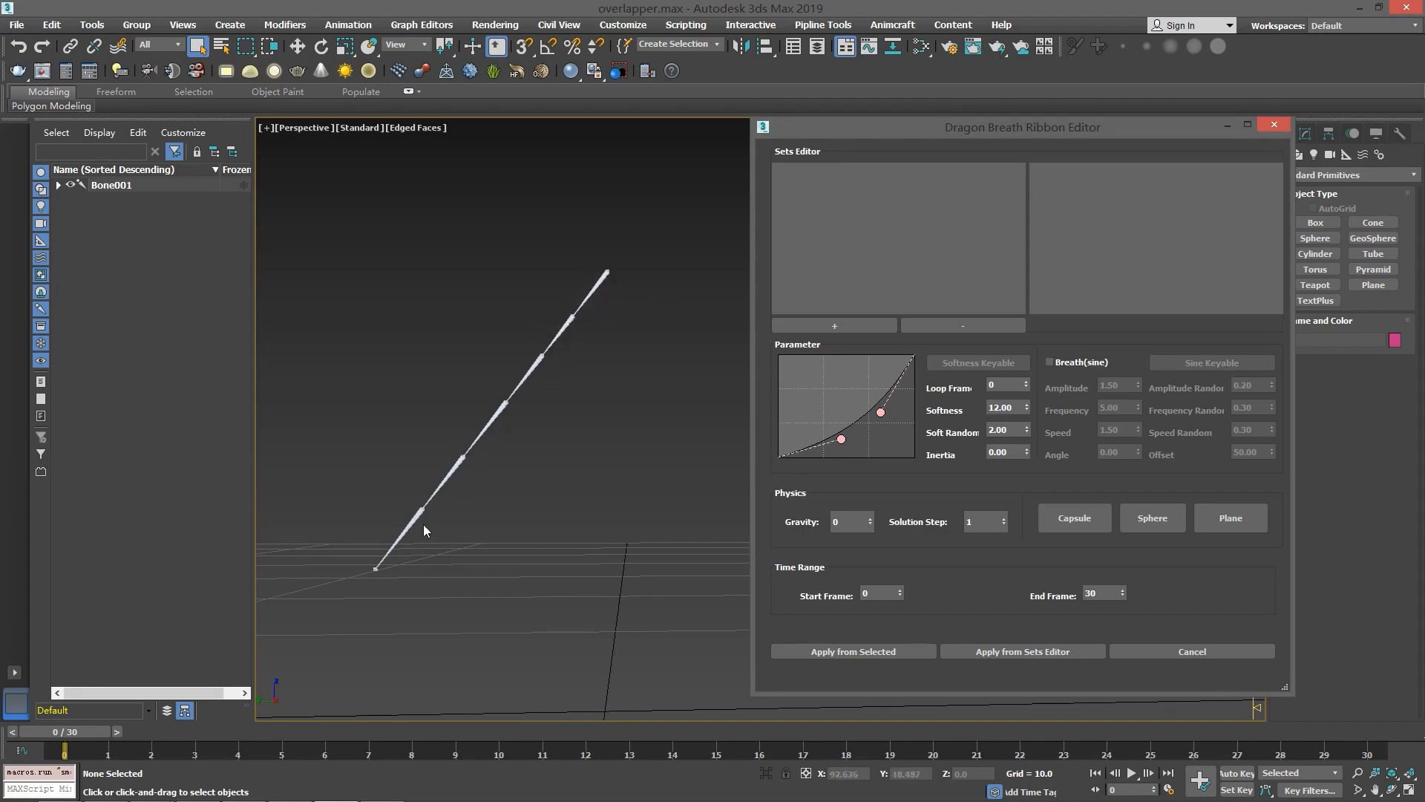
pyautogui.moveTo(841, 440); pyautogui.dragTo(870, 393)
pyautogui.moveTo(1070, 127); pyautogui.dragTo(1030, 91)
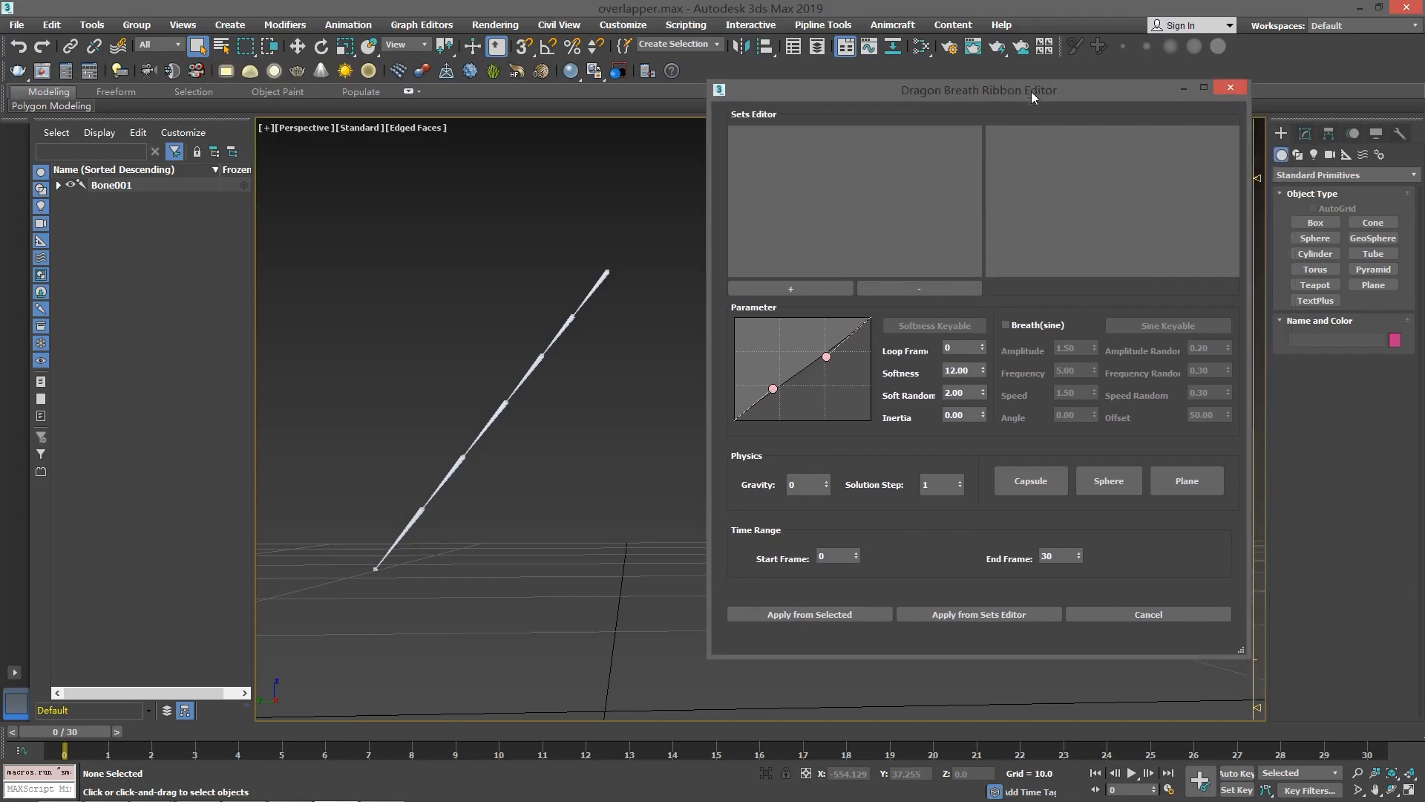
# Step: Enable the Breath(sine) option and review its Amplitude setting
pyautogui.click(1013, 325)
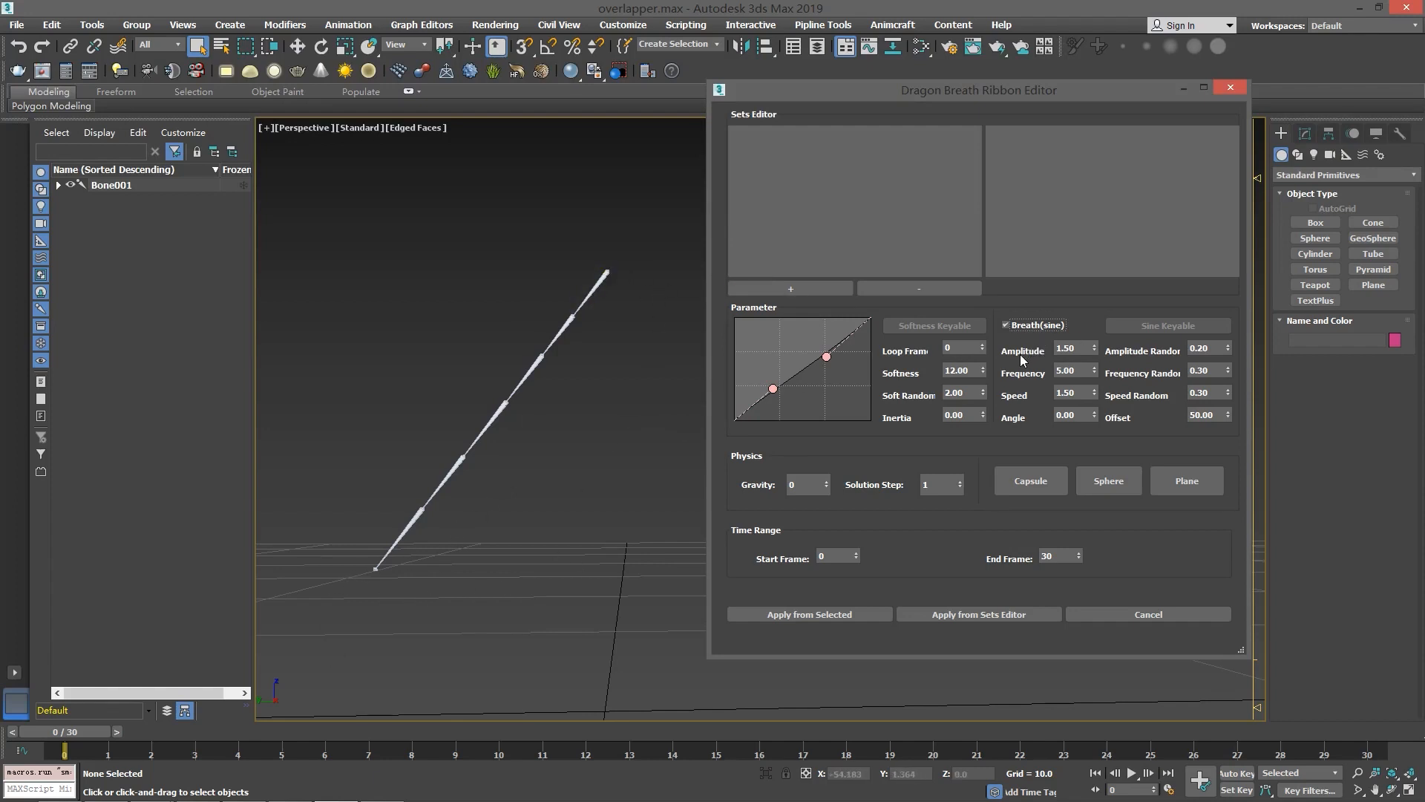
pyautogui.doubleClick(1079, 349)
pyautogui.click(475, 361)
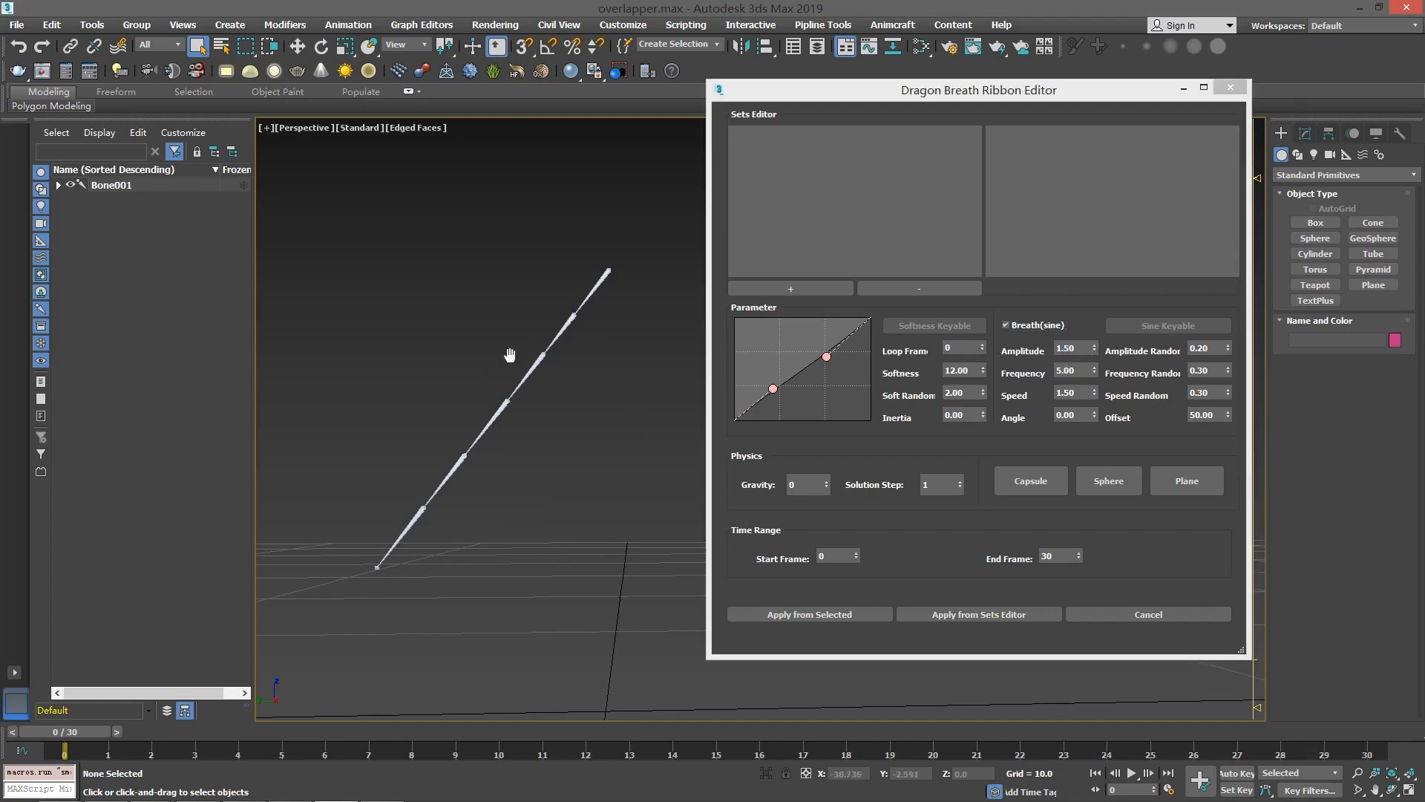
pyautogui.click(1085, 349)
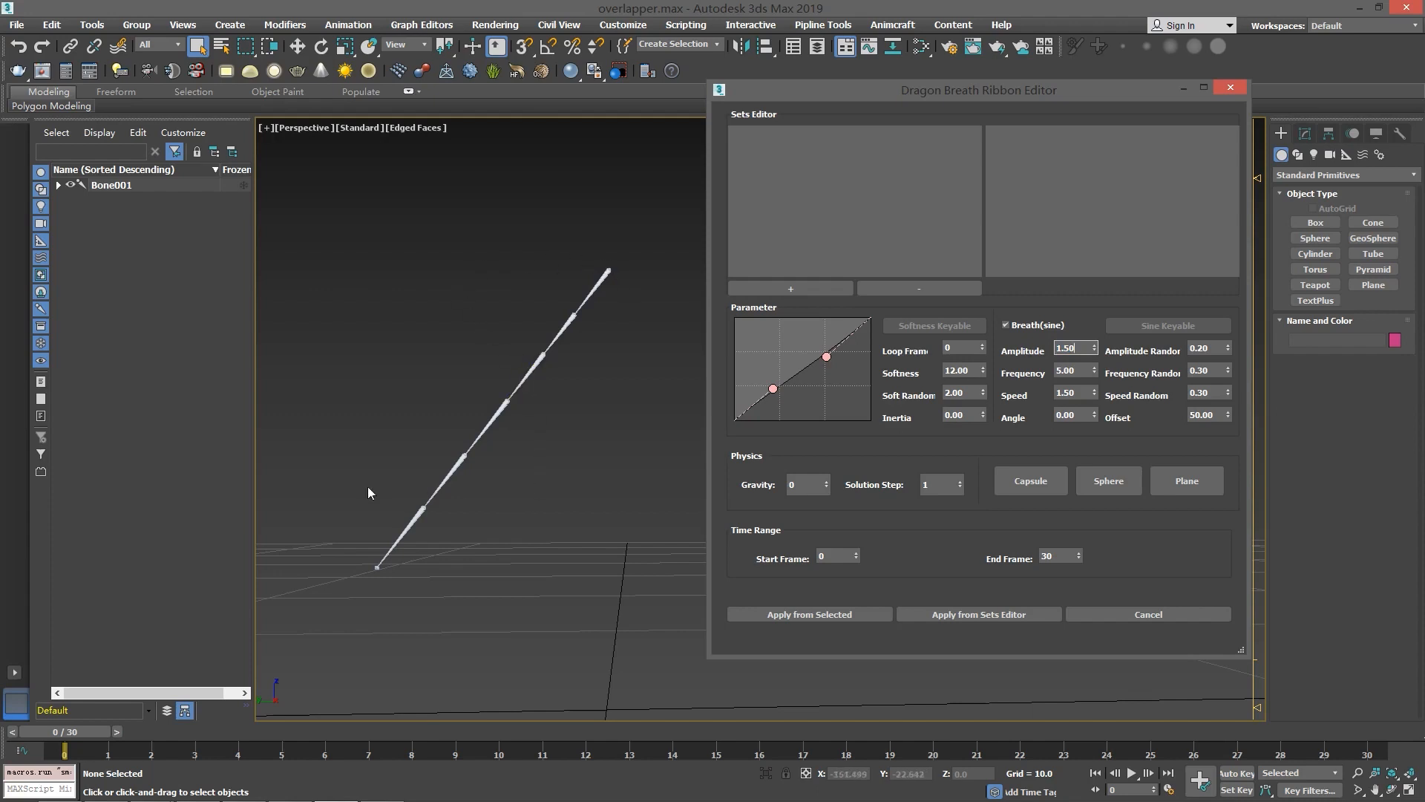
# Step: Examine the sine Frequency and Angle settings in relation to the bone chain's orientation
pyautogui.click(1085, 373)
pyautogui.click(1083, 371)
pyautogui.doubleClick(1085, 370)
pyautogui.click(1082, 414)
pyautogui.keyDown('alt'); pyautogui.moveTo(469, 522); pyautogui.dragTo(564, 433, button='middle'); pyautogui.keyUp('alt')
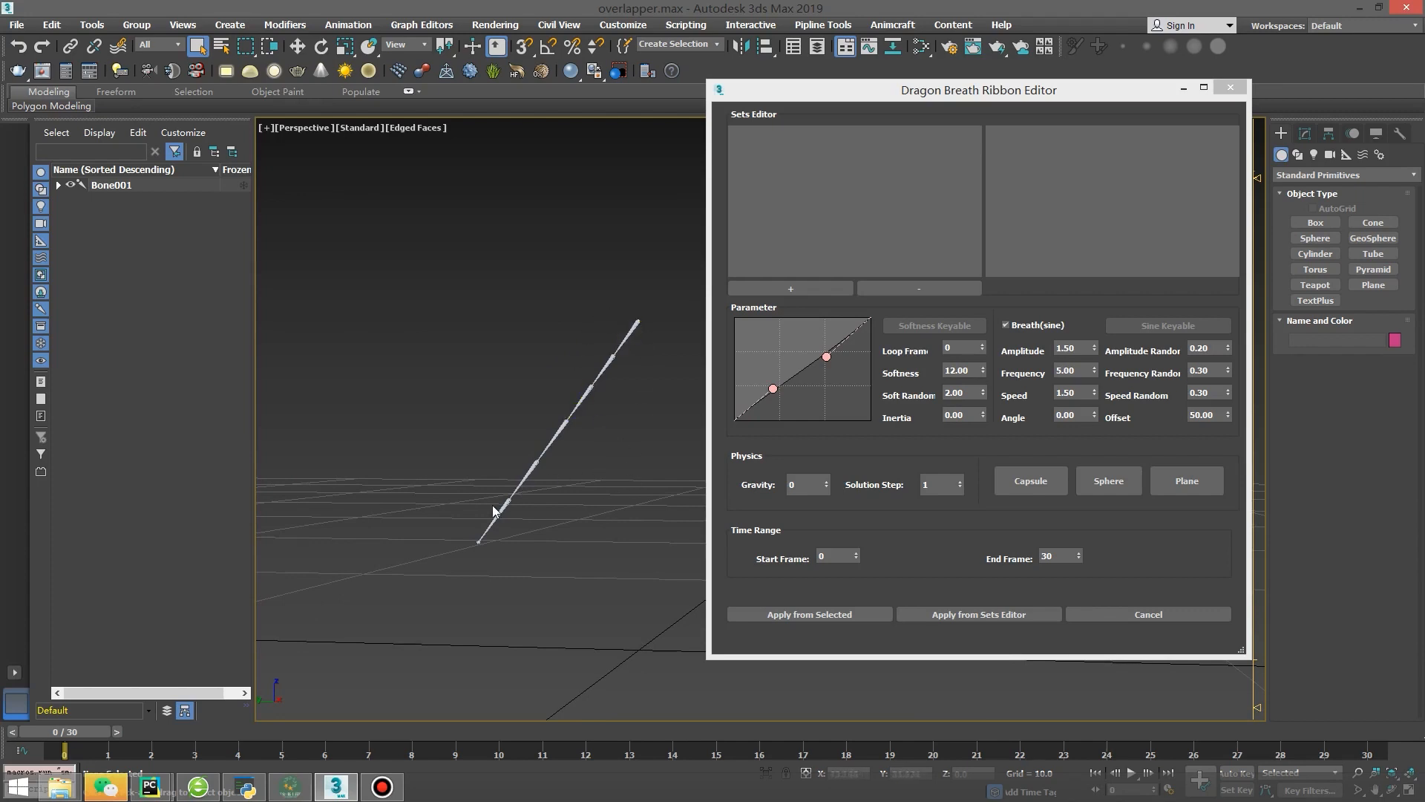
pyautogui.keyDown('alt'); pyautogui.moveTo(493, 535); pyautogui.dragTo(613, 383, button='middle'); pyautogui.keyUp('alt')
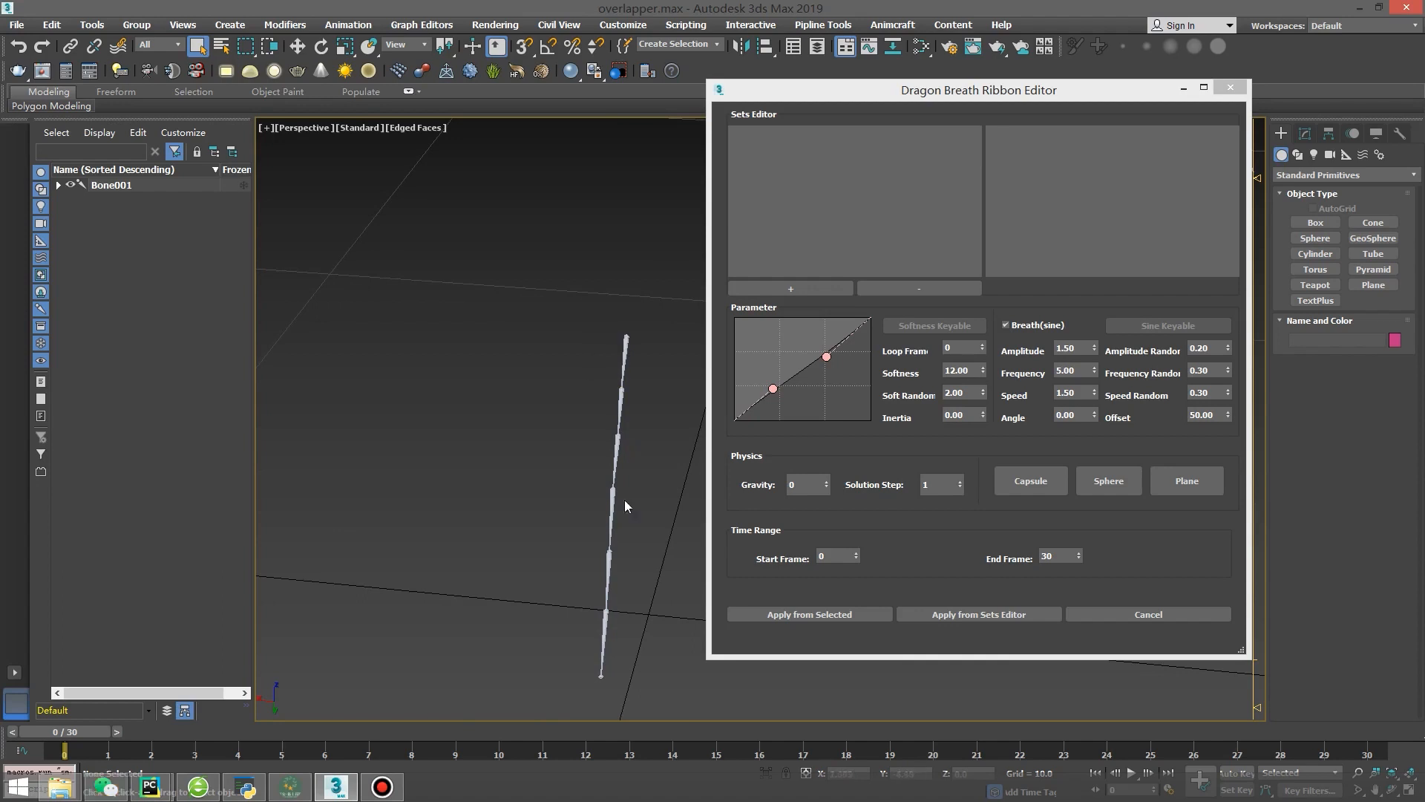
pyautogui.doubleClick(1065, 414)
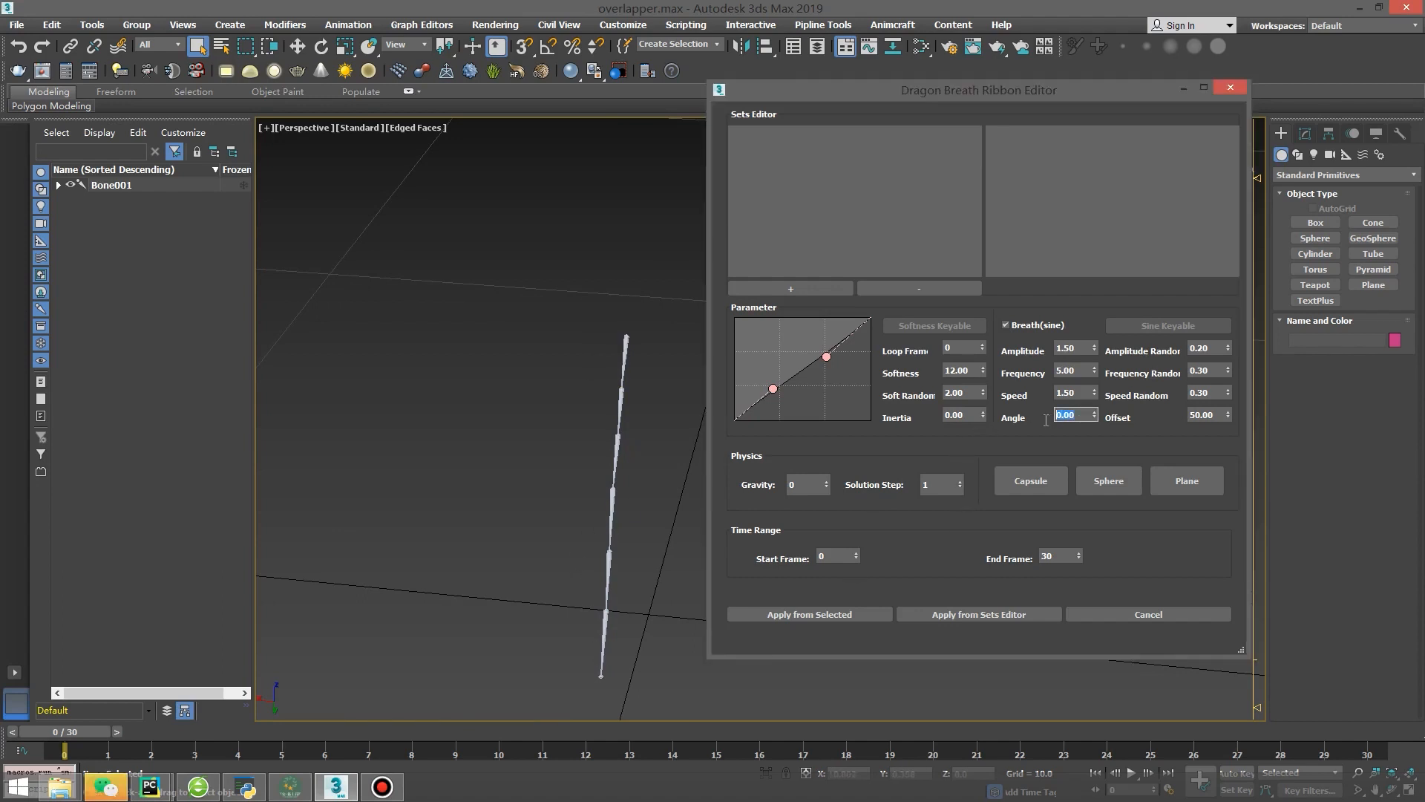
pyautogui.click(1085, 412)
pyautogui.doubleClick(1049, 416)
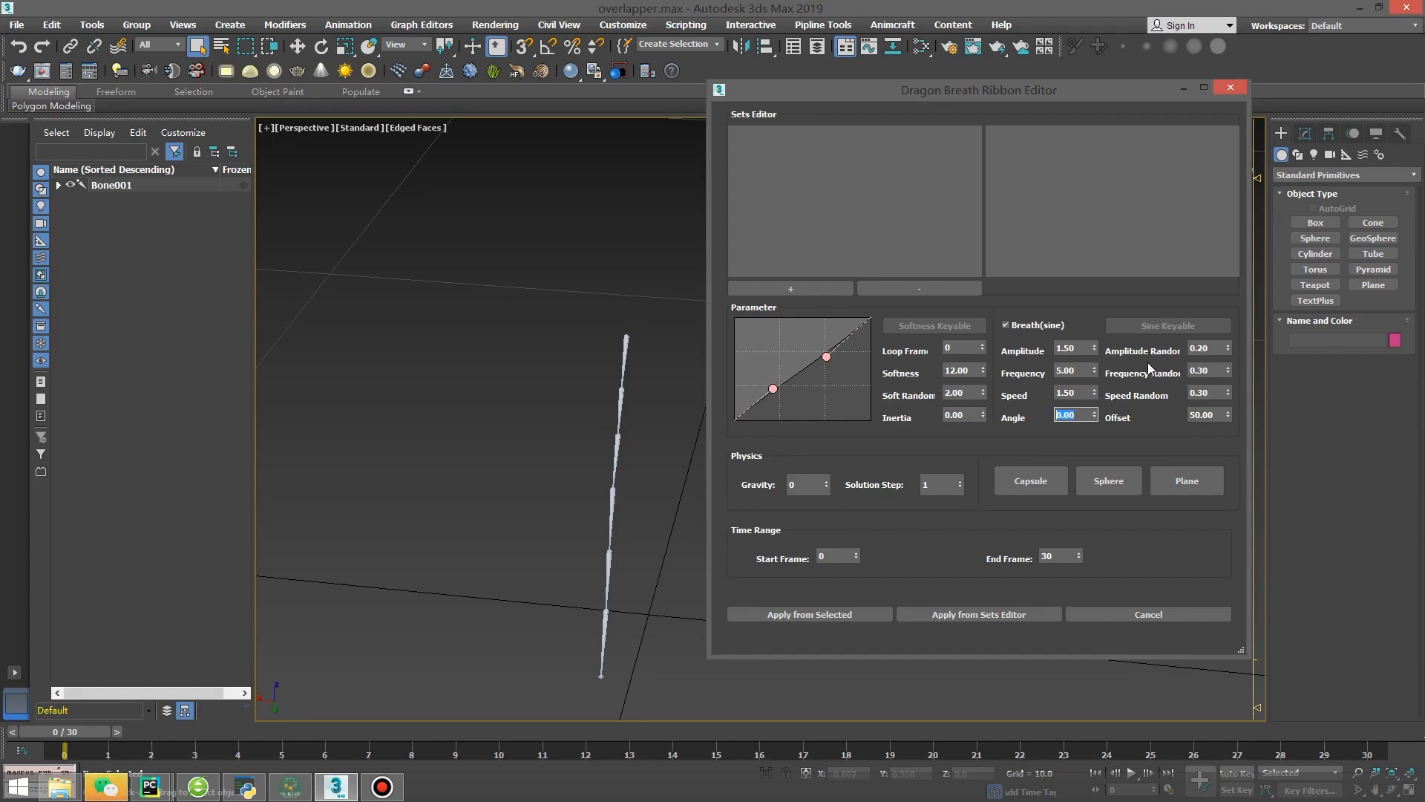
# Step: Examine the random settings for sine amplitude, frequency and speed, along with the Offset setting
pyautogui.doubleClick(1220, 349)
pyautogui.doubleClick(1213, 371)
pyautogui.doubleClick(1210, 391)
pyautogui.keyDown('alt'); pyautogui.moveTo(617, 429); pyautogui.dragTo(644, 382, button='middle'); pyautogui.keyUp('alt')
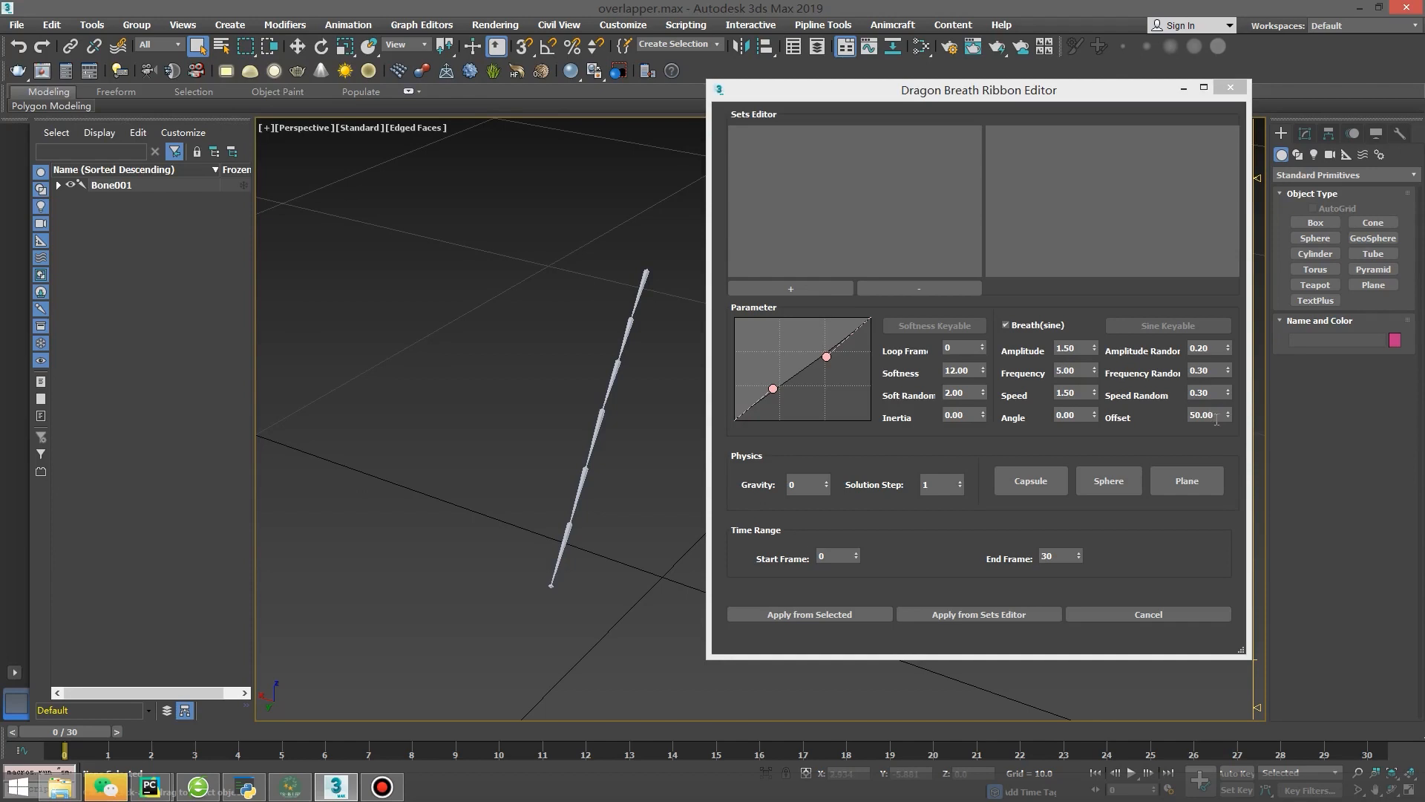
pyautogui.doubleClick(1210, 414)
pyautogui.moveTo(620, 383); pyautogui.dragTo(613, 392, button='middle')
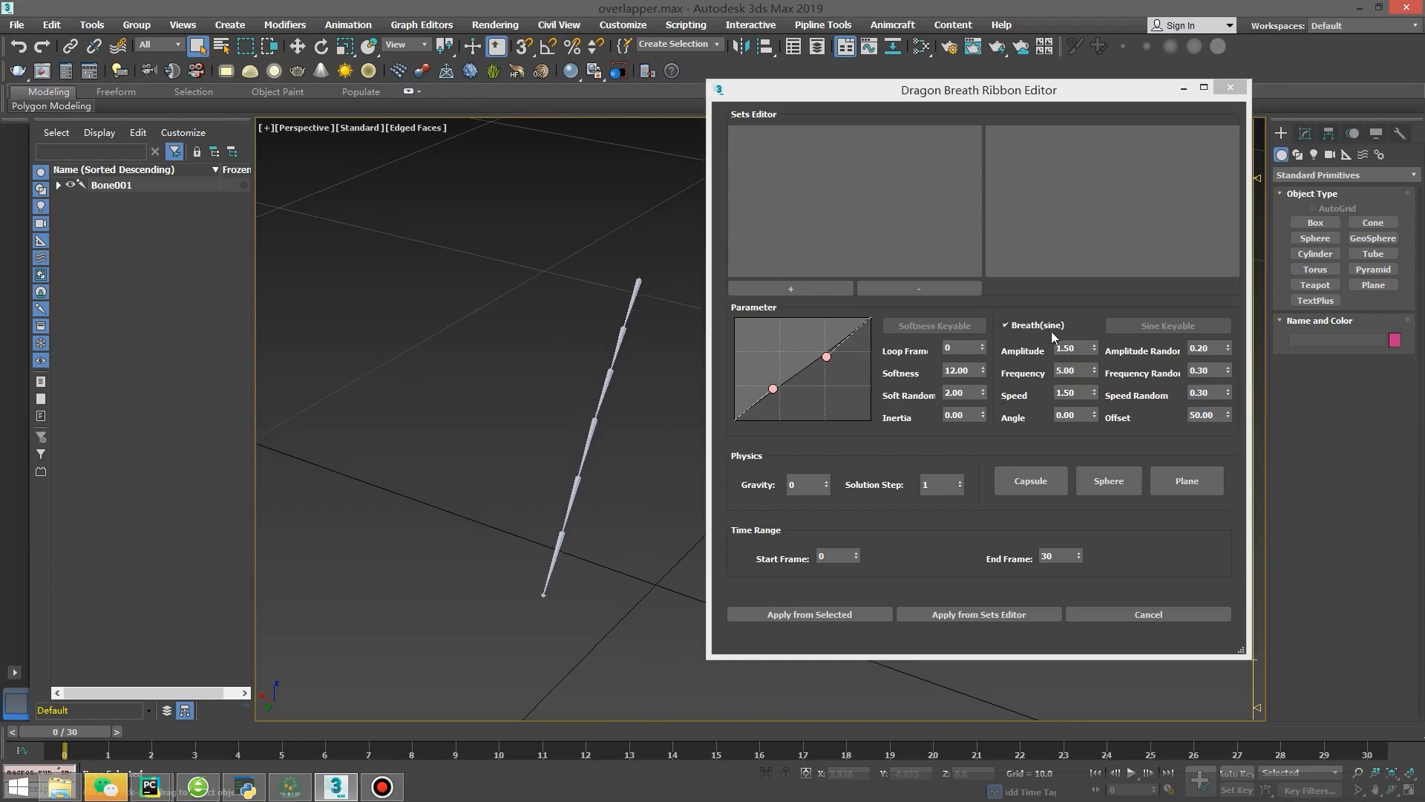
pyautogui.click(1161, 412)
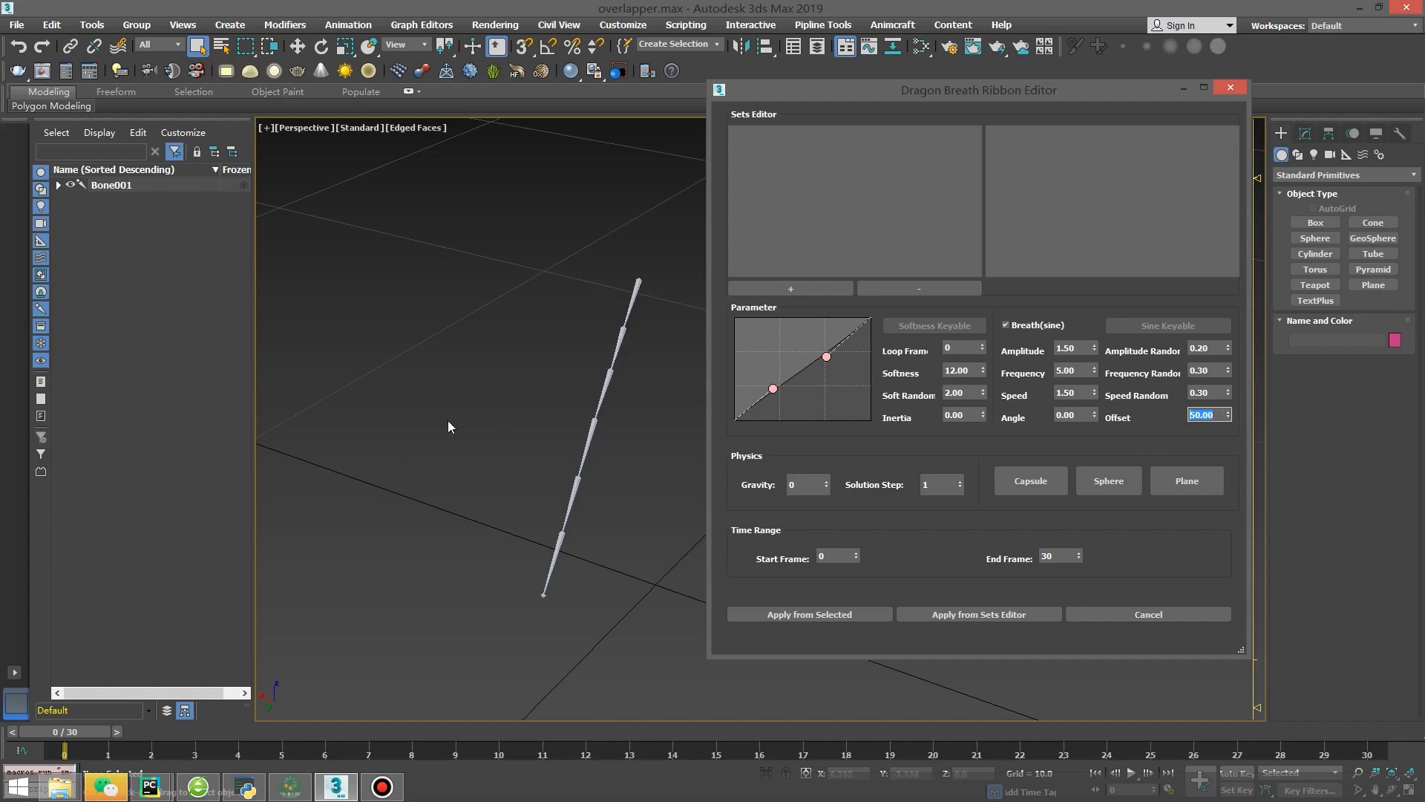
pyautogui.click(899, 446)
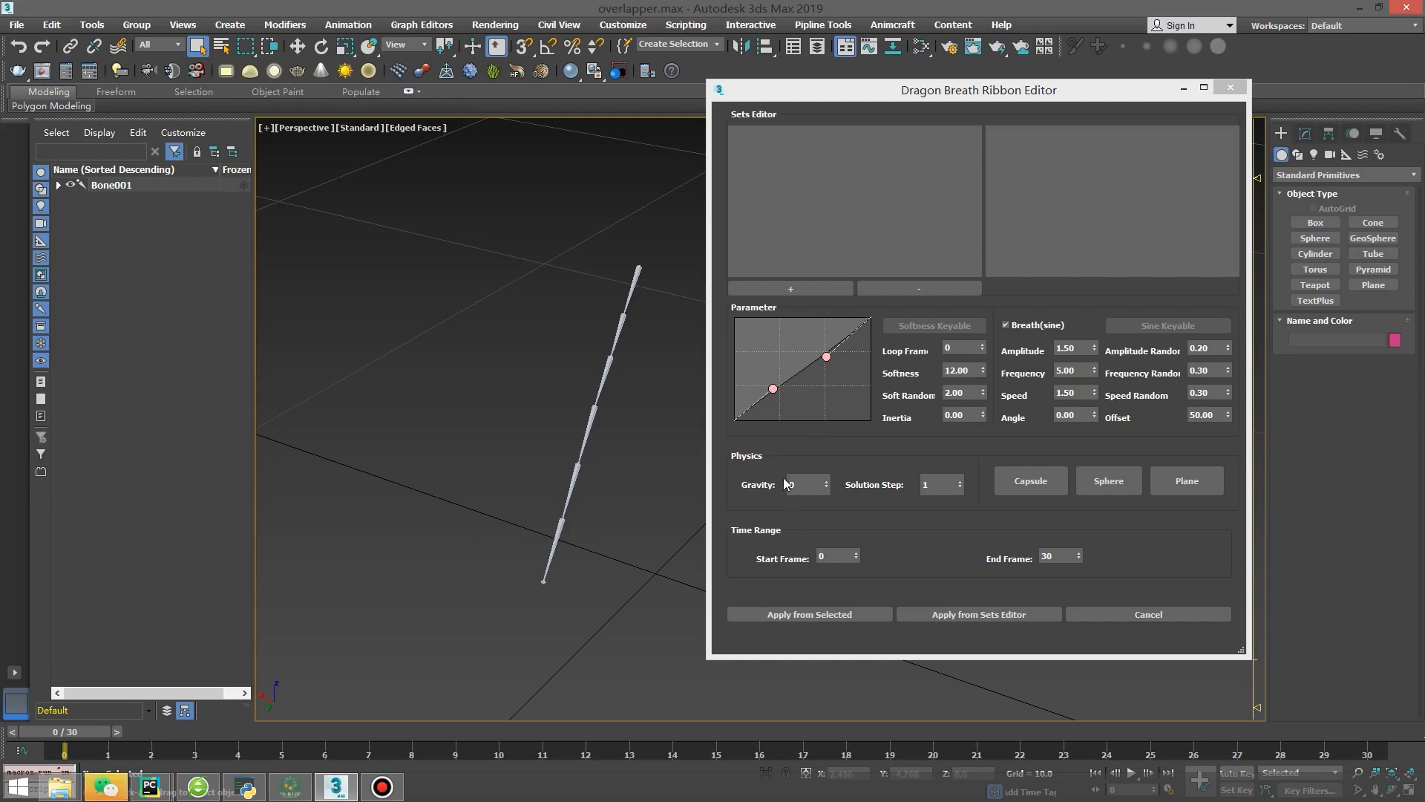
# Step: Review the Gravity and Solution Step physics settings and the start and end frames of the time range
pyautogui.click(815, 487)
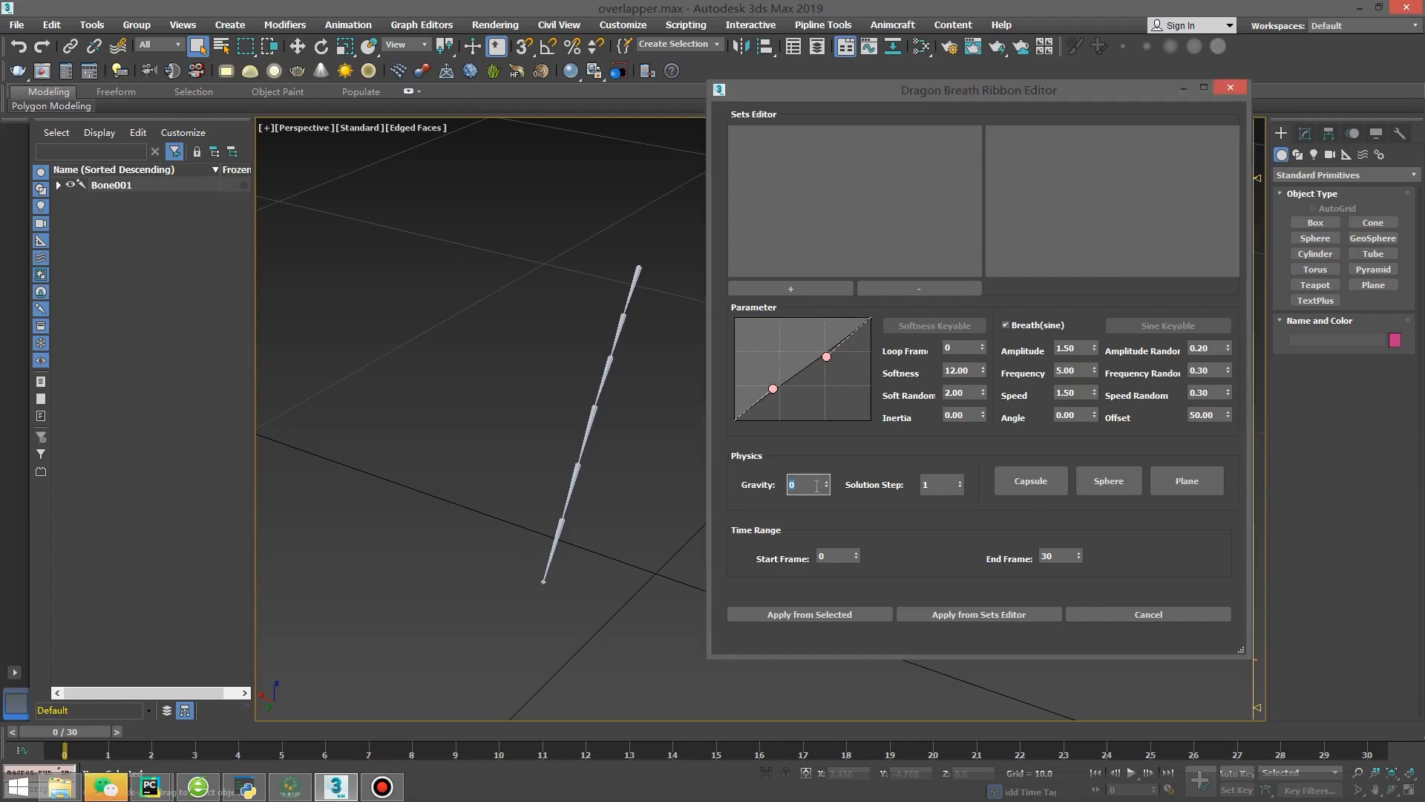
pyautogui.click(938, 487)
pyautogui.press('Tab')
pyautogui.press('Tab')
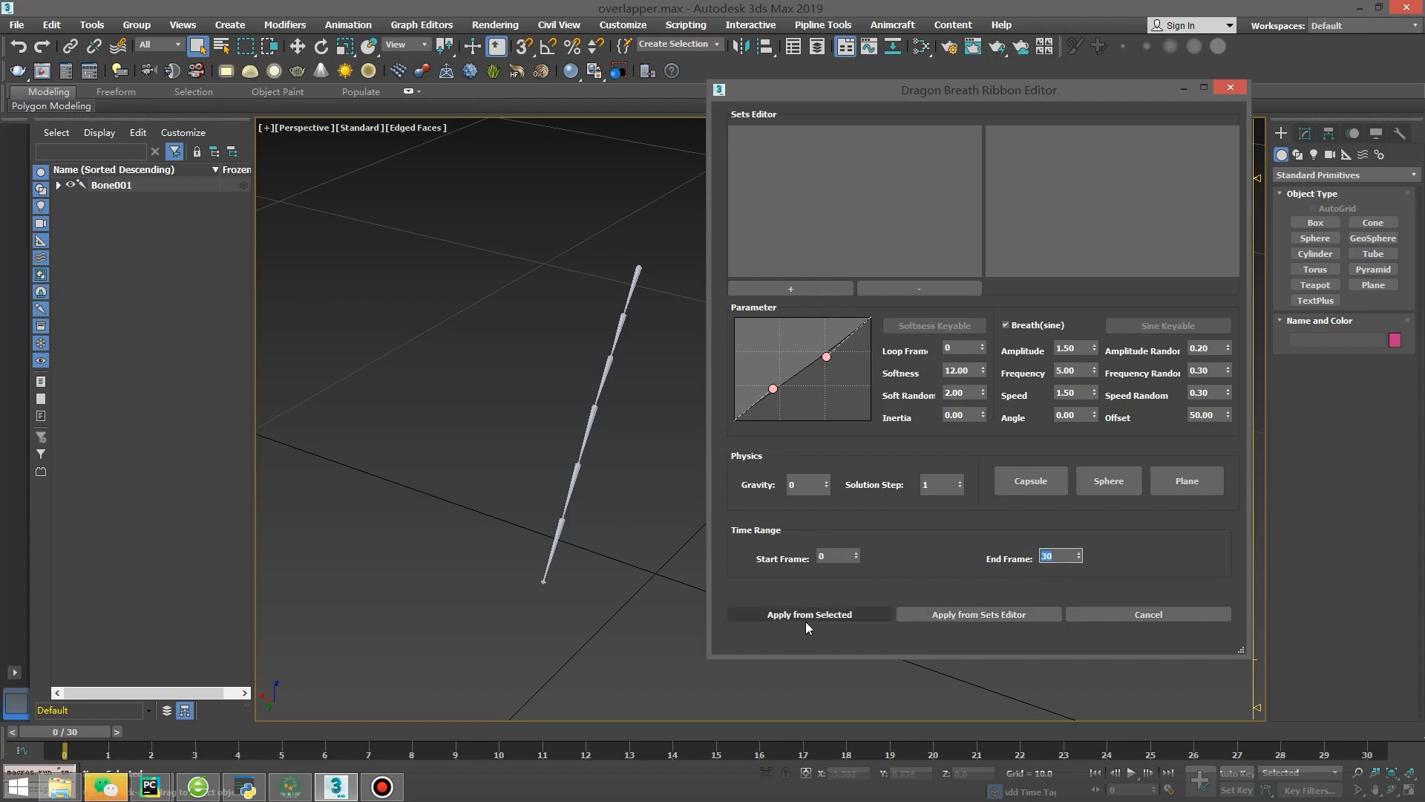
# Step: Select the entire bone chain from Bone001 to Bone007
pyautogui.click(637, 270)
pyautogui.doubleClick(636, 270)
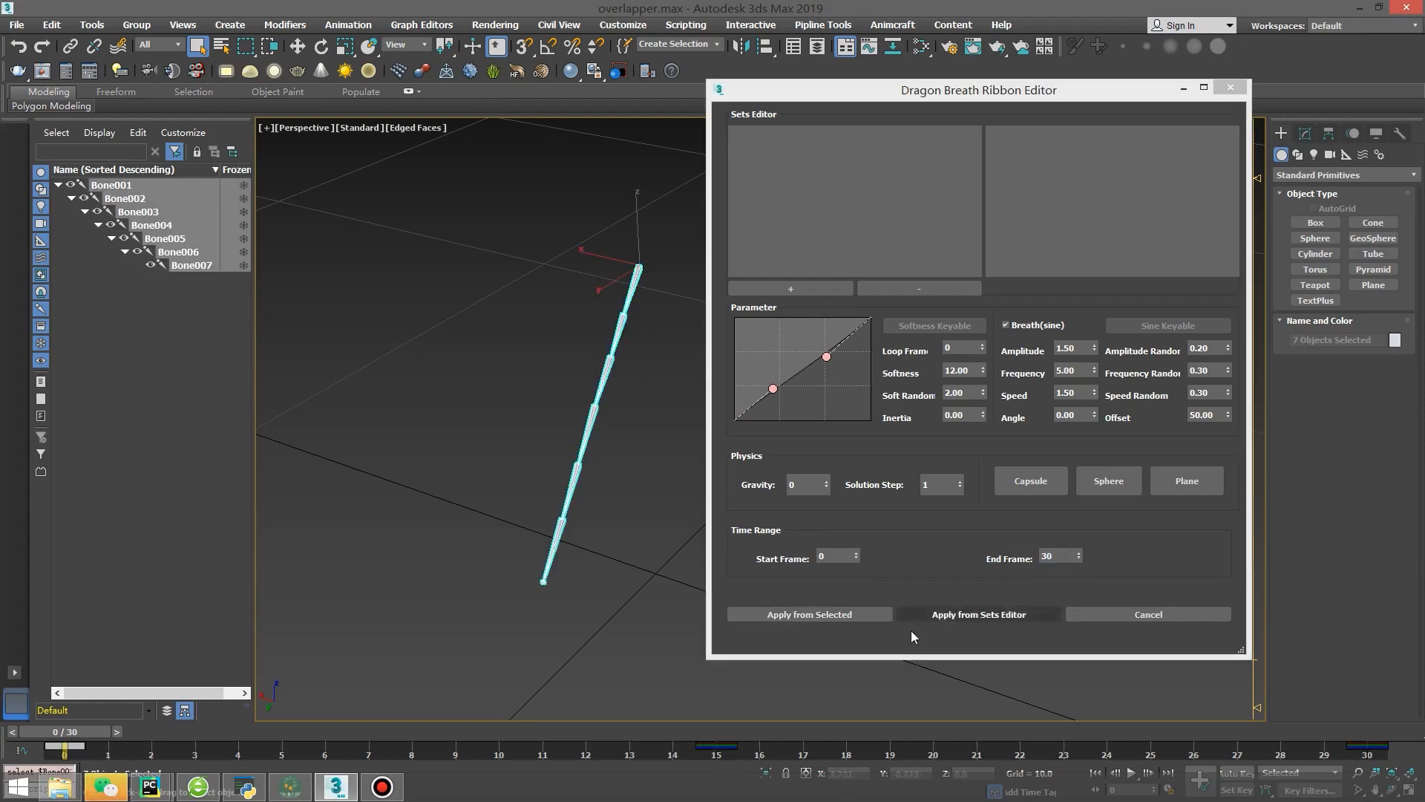
# Step: Try the ribbon motion on the selected bones, preview it in playback, and undo it
pyautogui.click(799, 613)
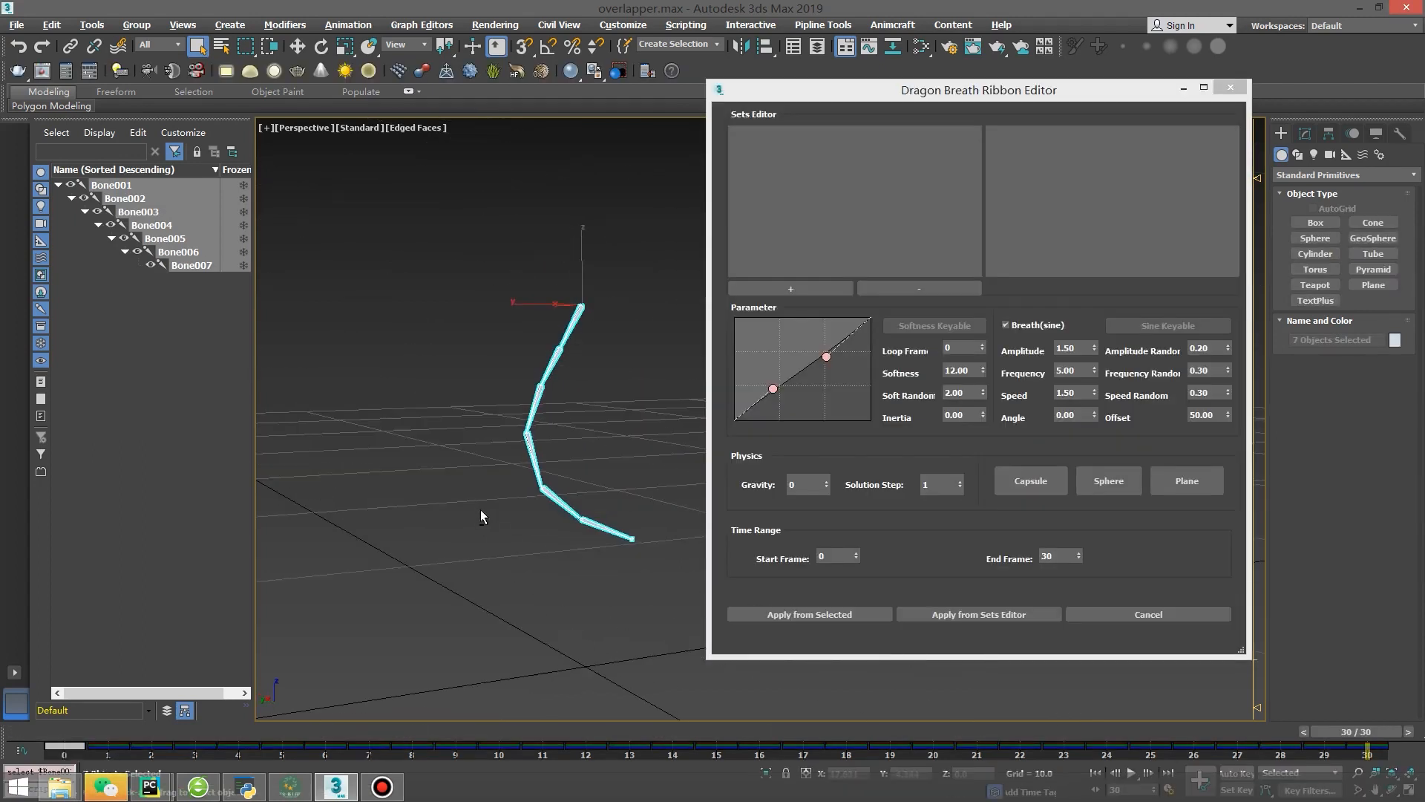
pyautogui.press('/')
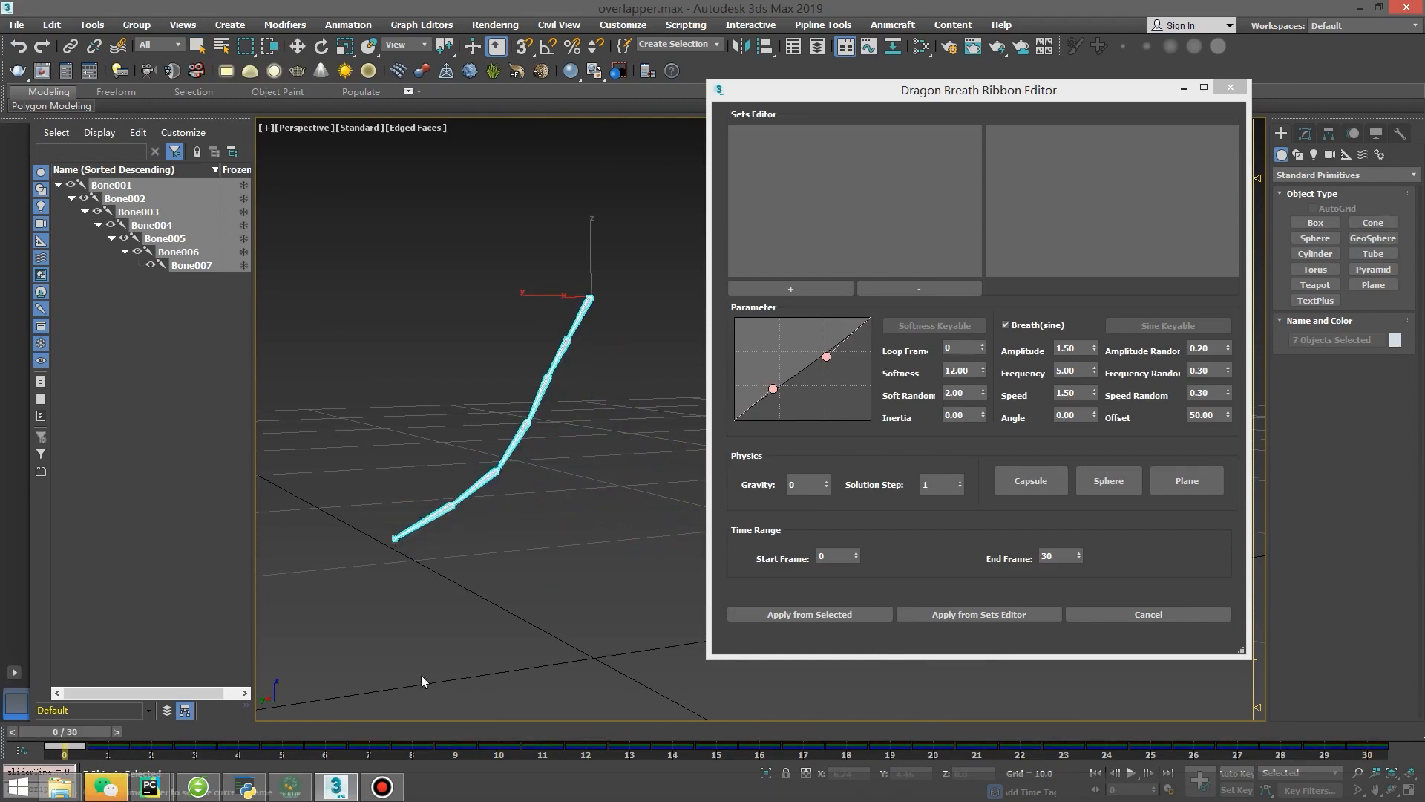
pyautogui.press('/')
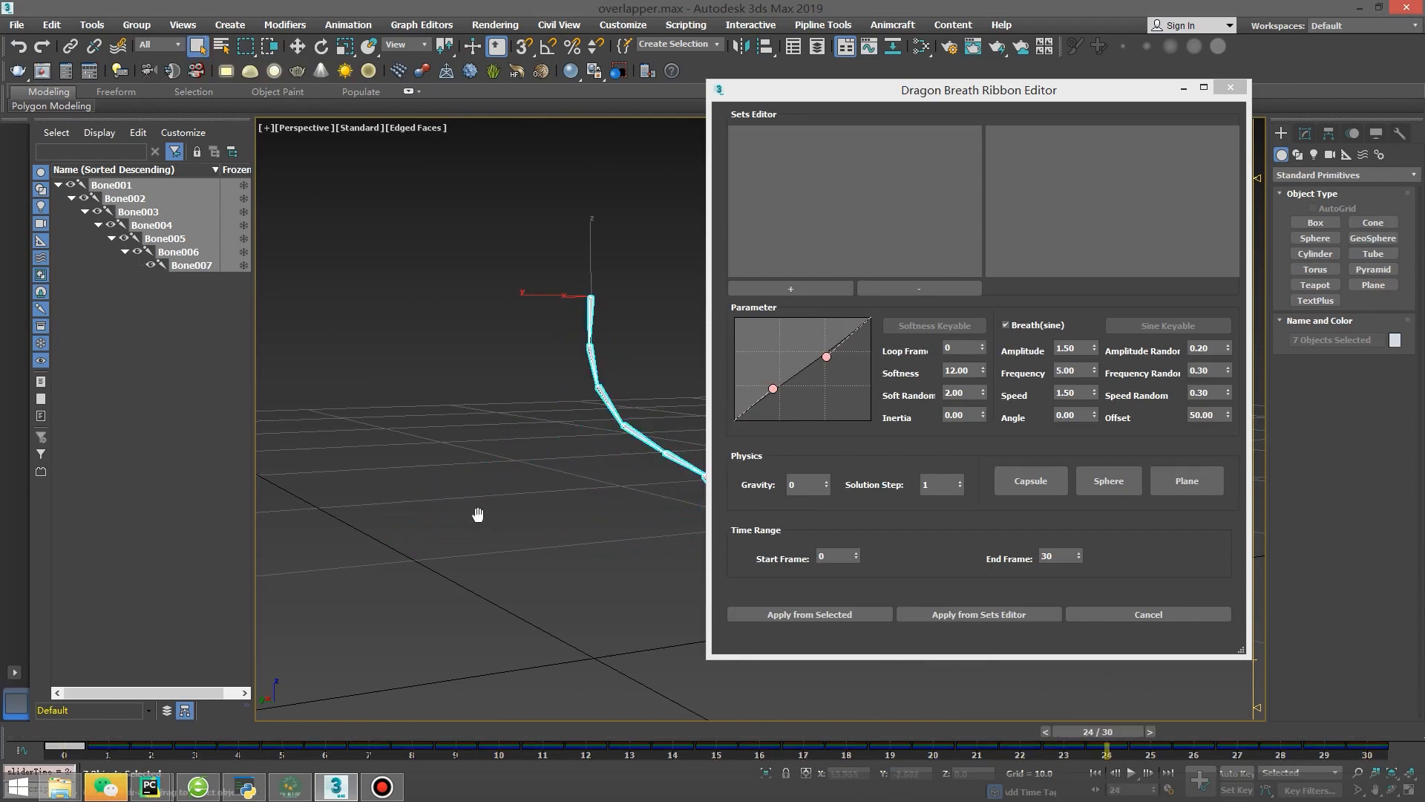
pyautogui.hotkey('ctrl', 'z')
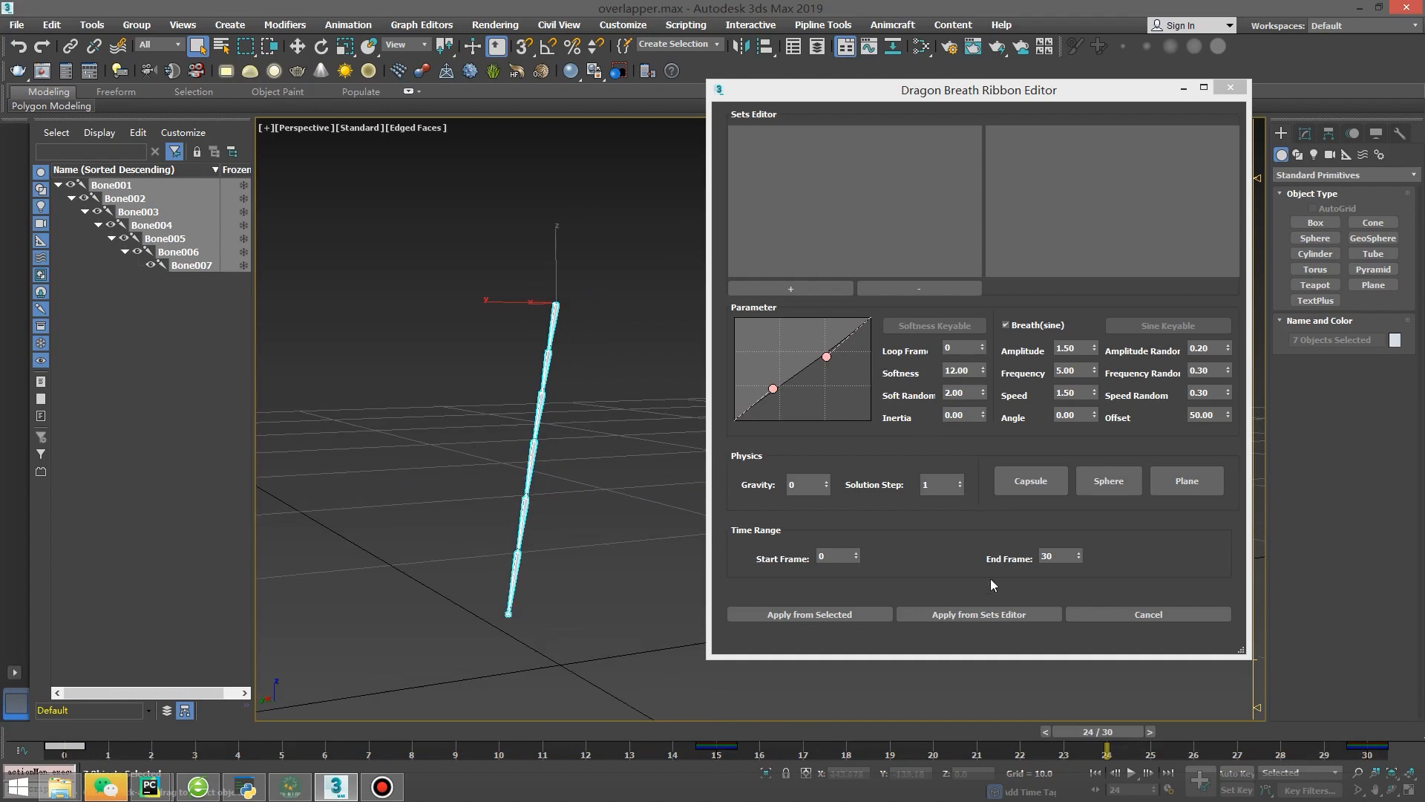
pyautogui.click(976, 616)
pyautogui.scroll(-4, 599, 416)
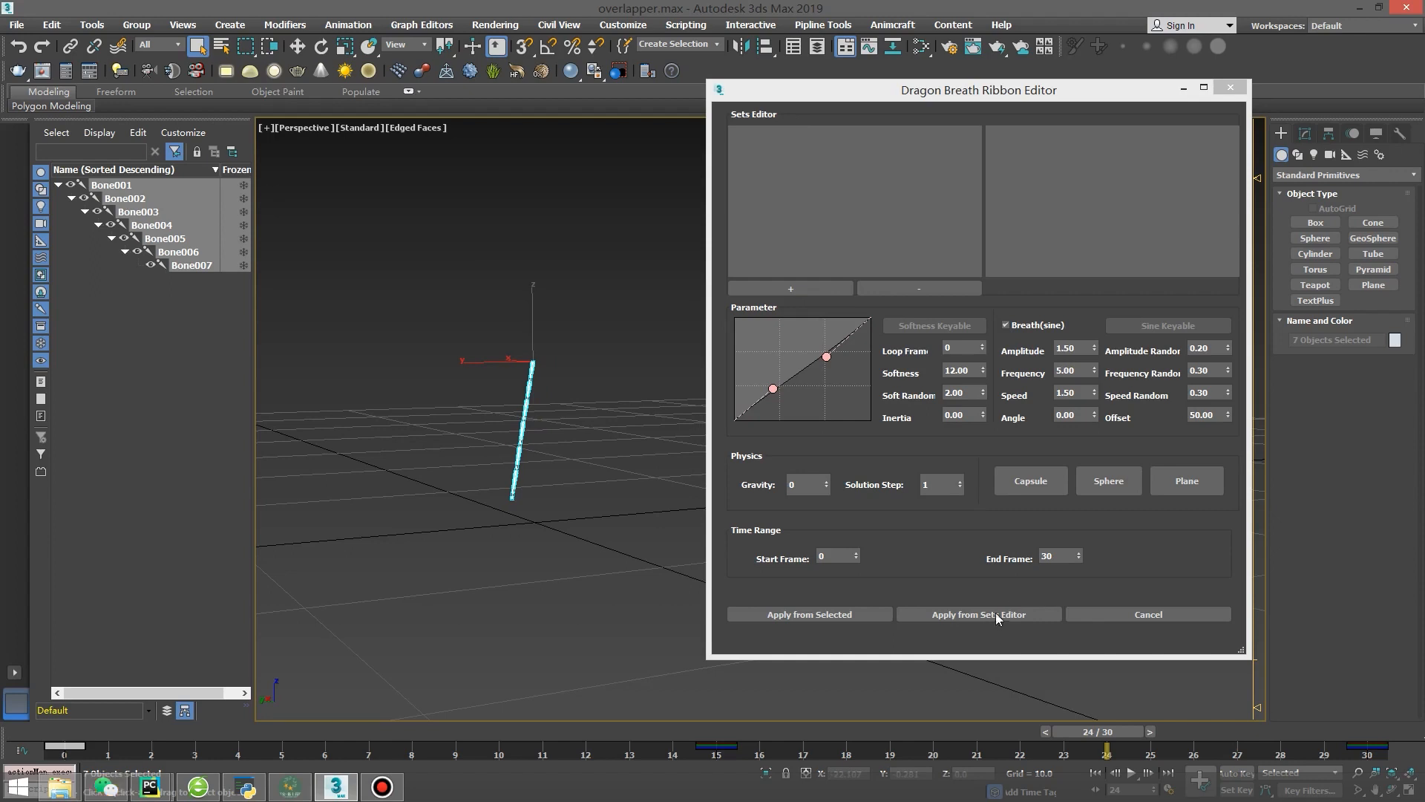
pyautogui.keyDown('alt'); pyautogui.moveTo(635, 463); pyautogui.dragTo(578, 422, button='middle'); pyautogui.keyUp('alt')
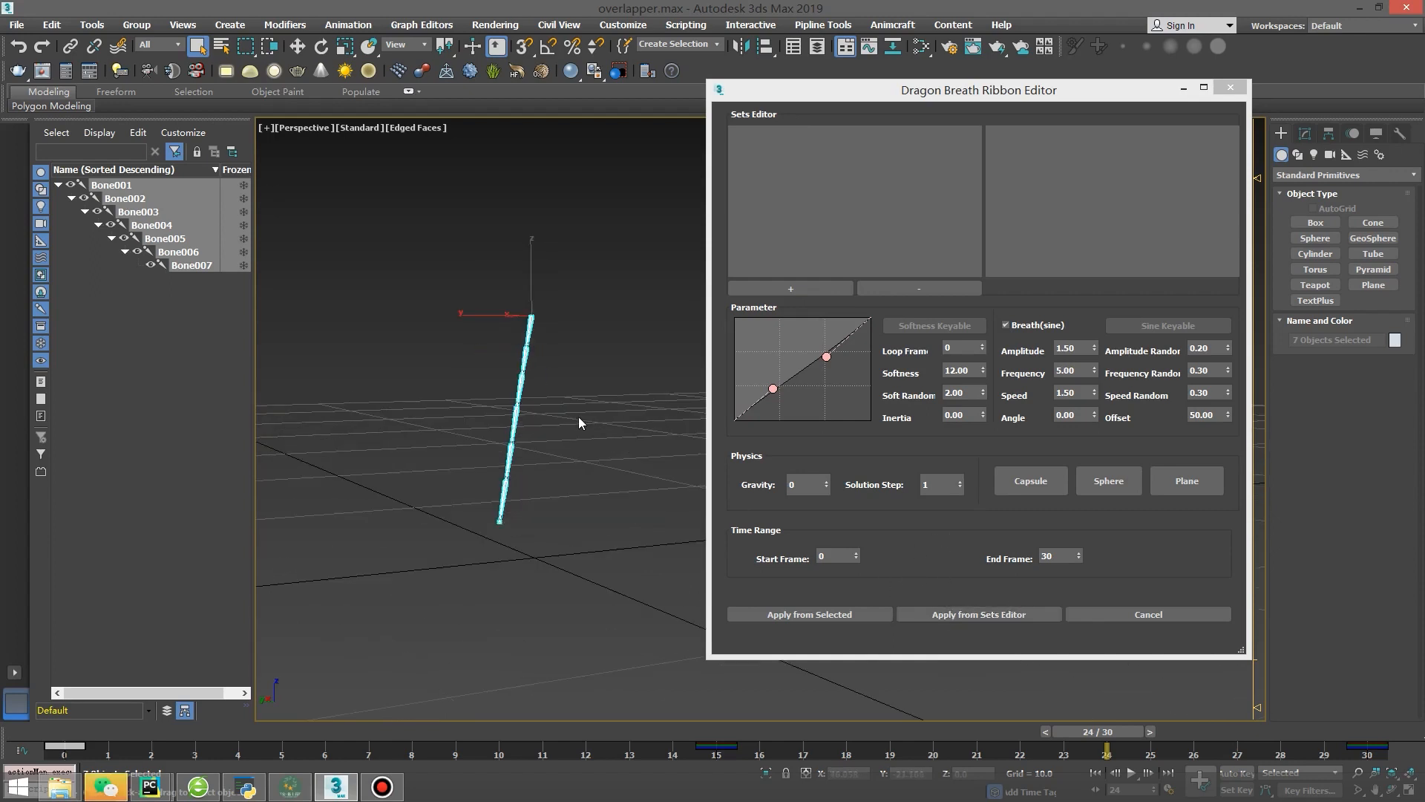